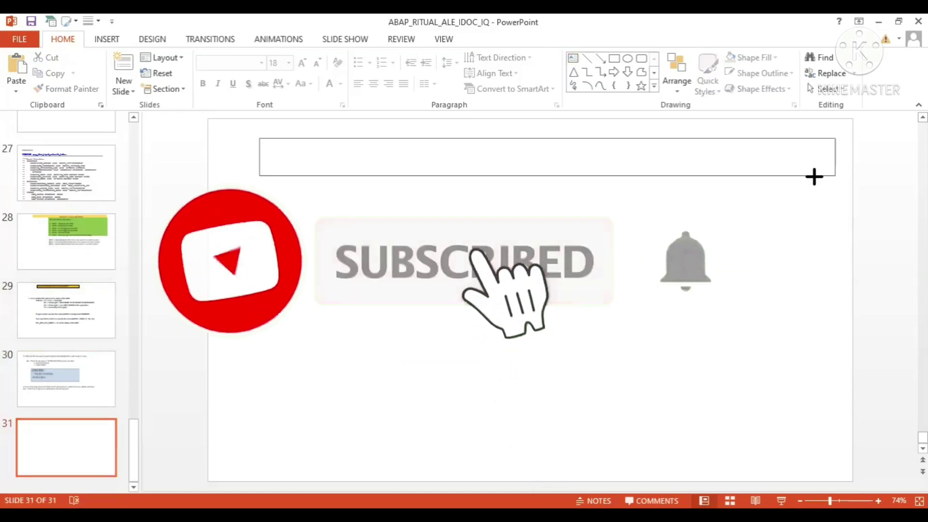
# Write "Q. What is the program need to be scheduled for outbound IDOC to be processed" in a text box heading slide 31
pyautogui.write('Q')
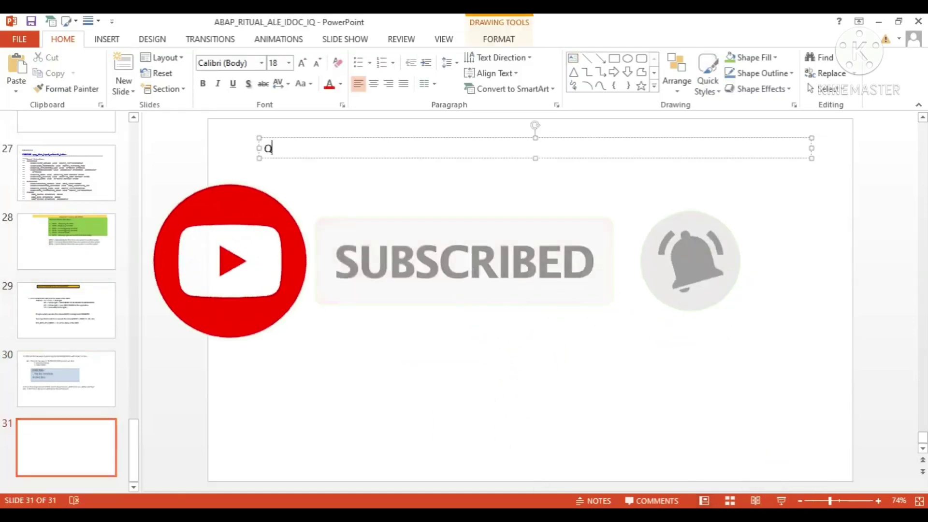
pyautogui.write('. What ar th')
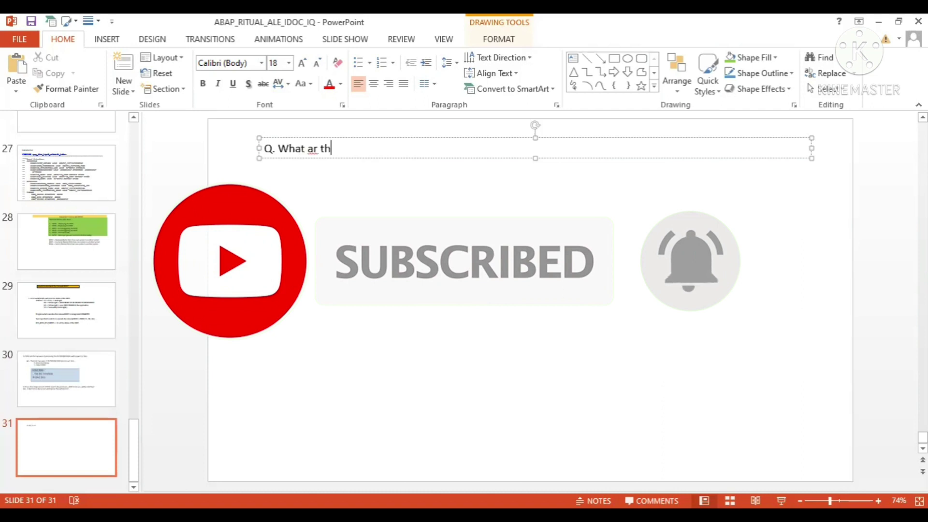
pyautogui.press('BackSpace')
pyautogui.press('BackSpace')
pyautogui.press('BackSpace')
pyautogui.press('BackSpace')
pyautogui.press('BackSpace')
pyautogui.press('BackSpace')
pyautogui.write('is the pro')
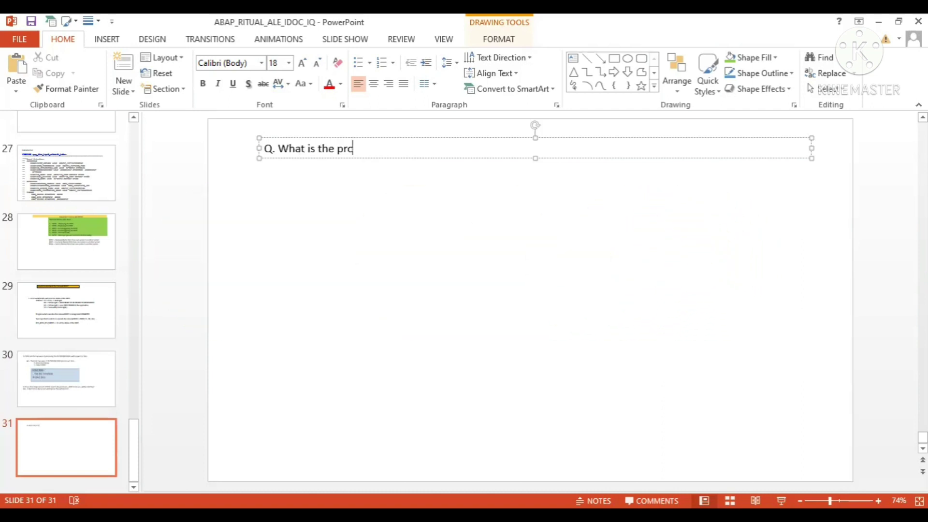
pyautogui.write('gram need to be schedul')
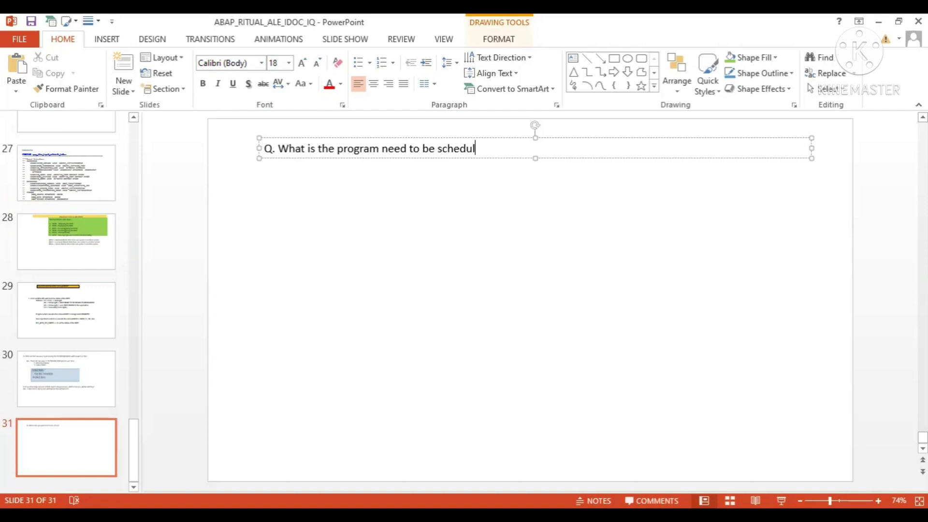
pyautogui.write('ed for outbound IDOC t')
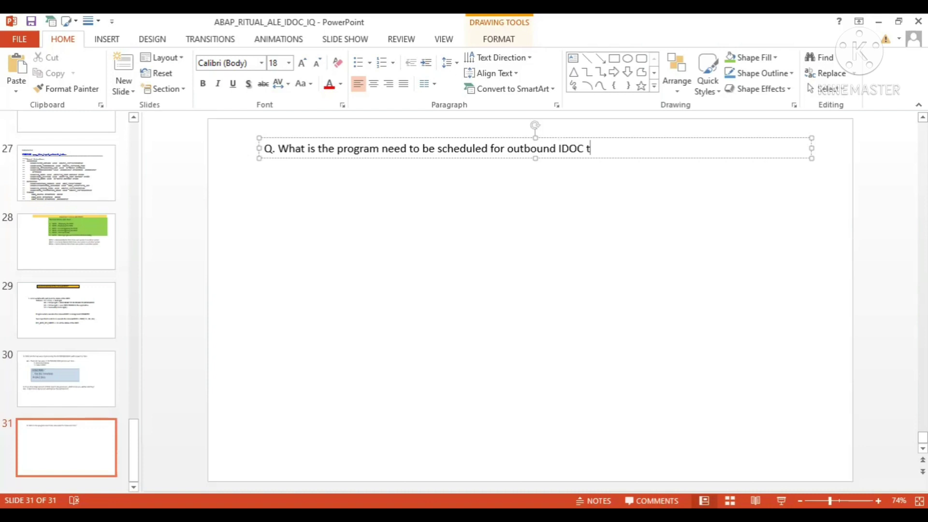
pyautogui.write(' o be processed')
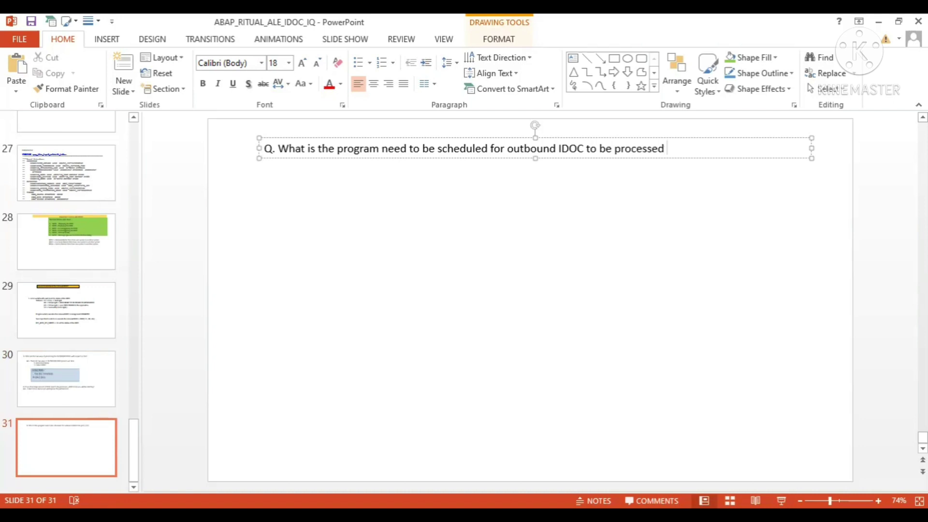
pyautogui.write(' when collect option is s')
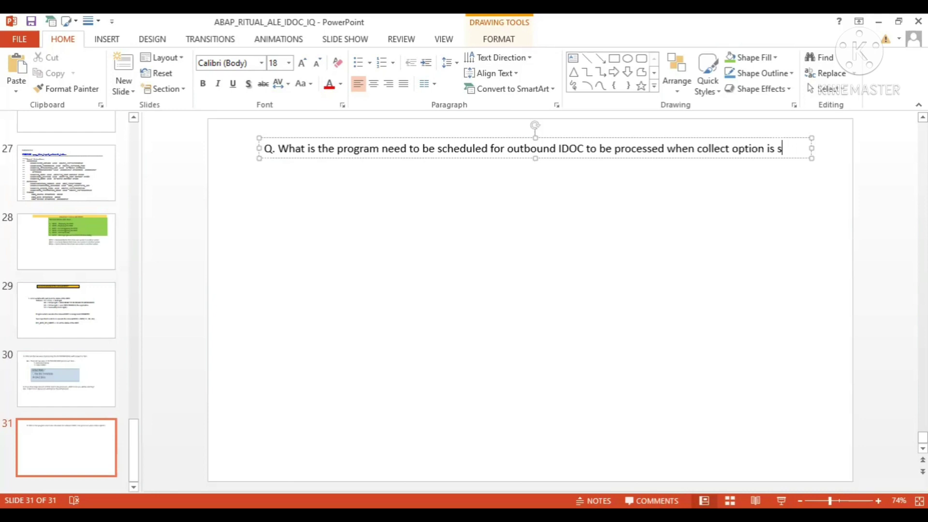
# Finish the first question with "when collect option is selected?"
pyautogui.write('elected>')
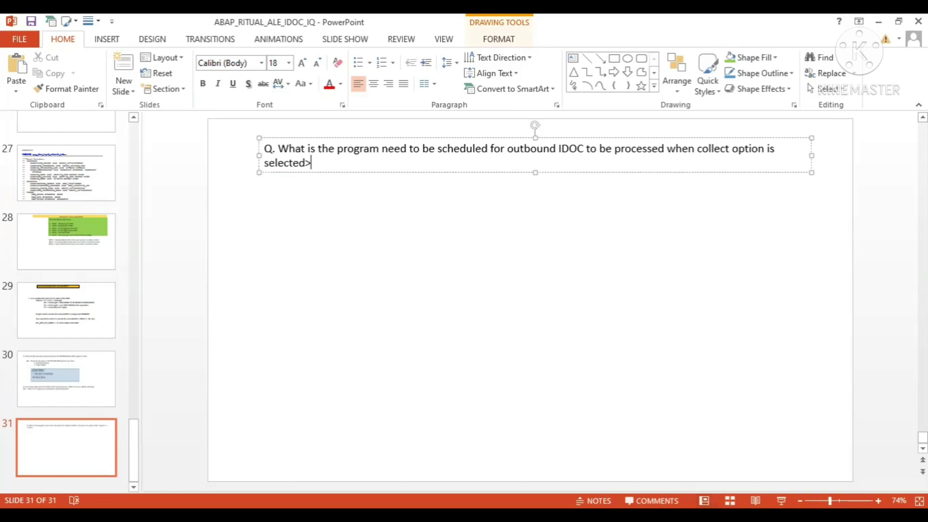
pyautogui.press('BackSpace')
pyautogui.write('?')
# Insert the word "automatically" after "processed" in the first question
pyautogui.click(481, 150)
pyautogui.write('automatically')
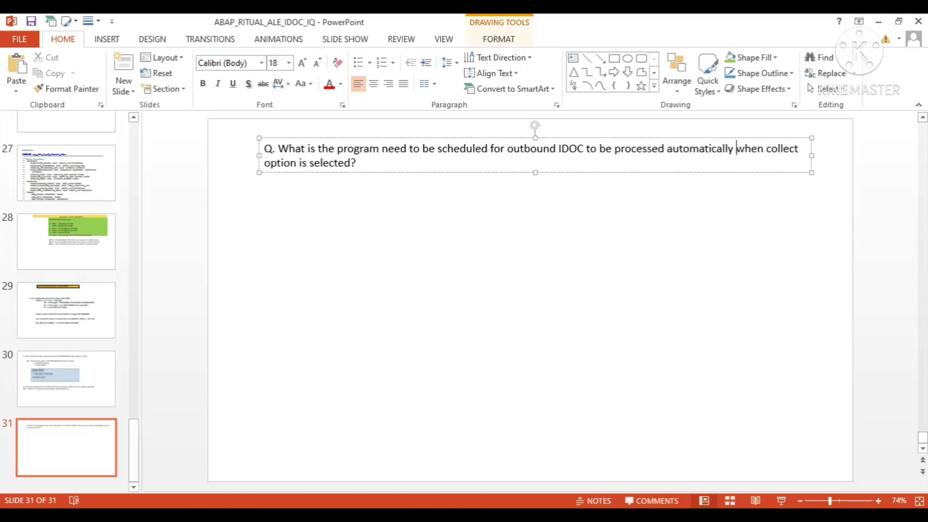
pyautogui.click(361, 163)
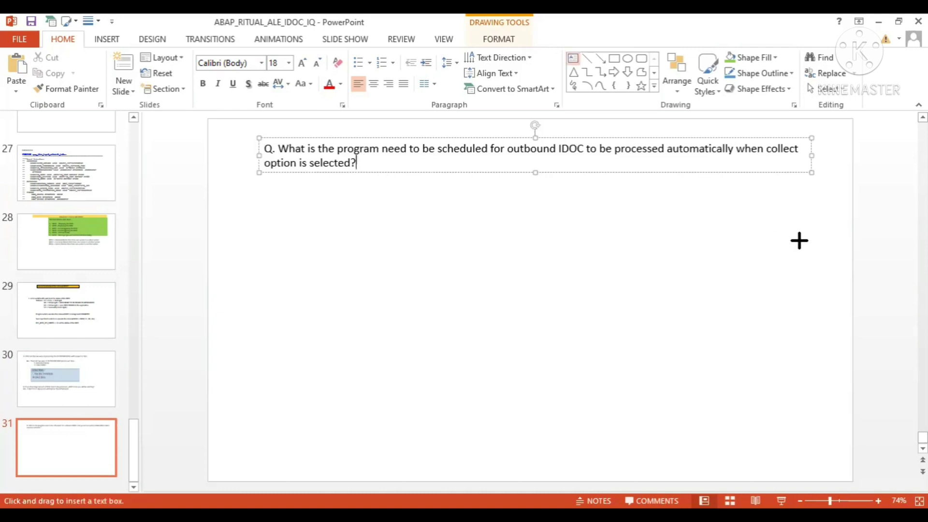
# Add a wide text box beneath the first question containing "Ans. RSEOUT00"
pyautogui.moveTo(300, 199); pyautogui.dragTo(811, 240)
pyautogui.write('An')
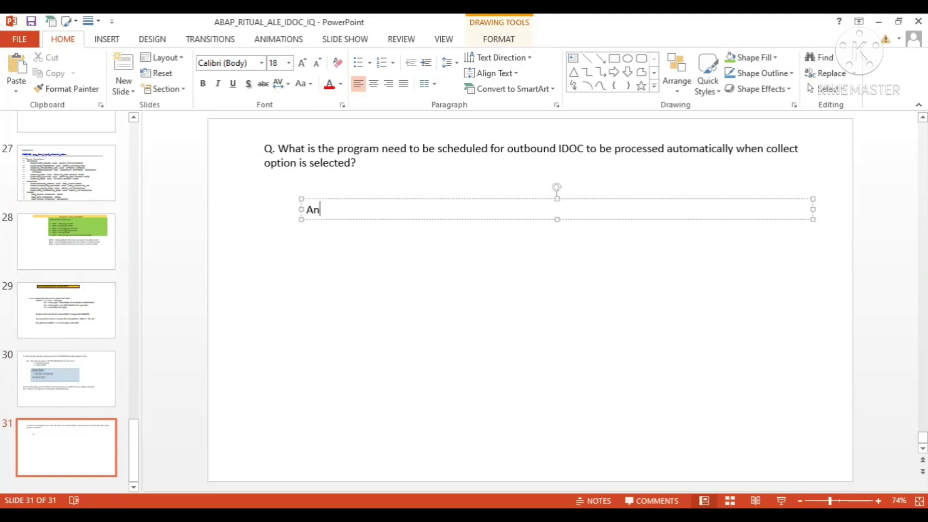
pyautogui.write('s. RSEOUT00')
pyautogui.press('Escape')
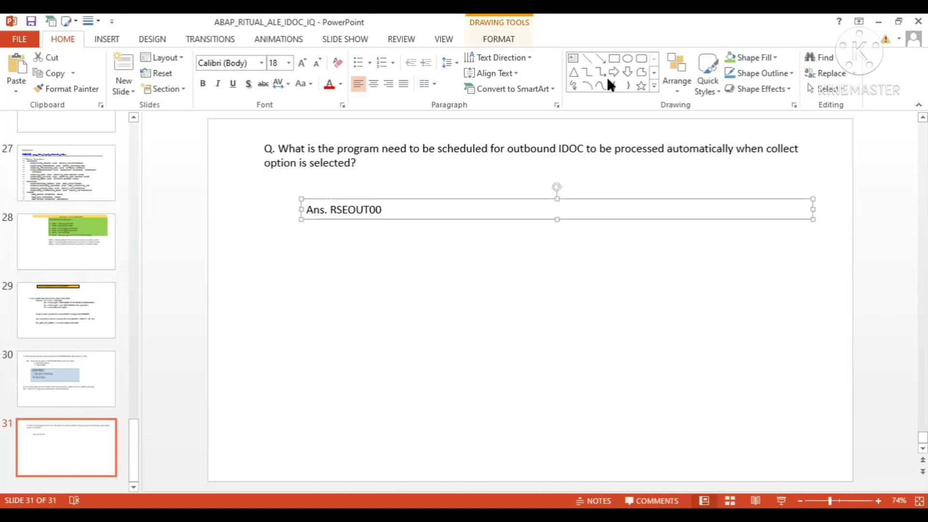
# Add another wide text box below the answer and begin the second question with "Q. What are the"
pyautogui.click(572, 59)
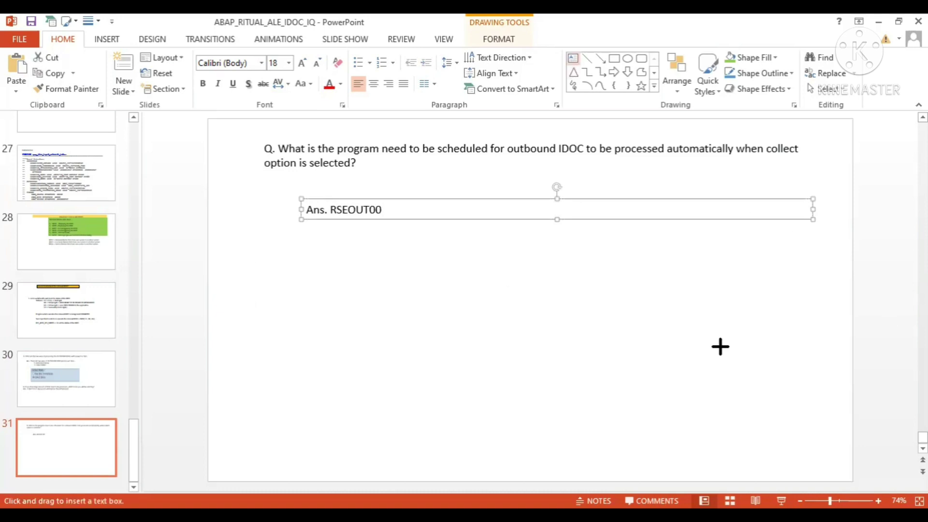
pyautogui.moveTo(254, 272); pyautogui.dragTo(802, 317)
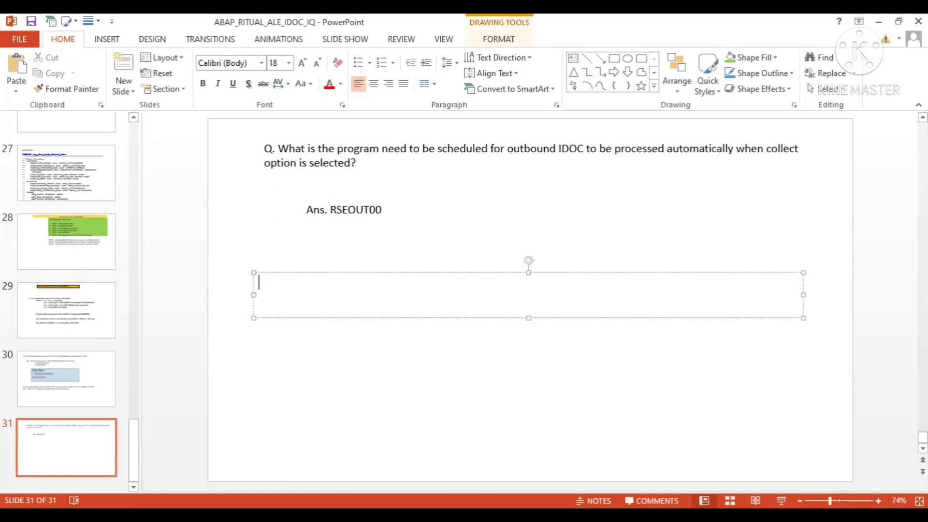
pyautogui.write('q.')
pyautogui.press('BackSpace')
pyautogui.press('BackSpace')
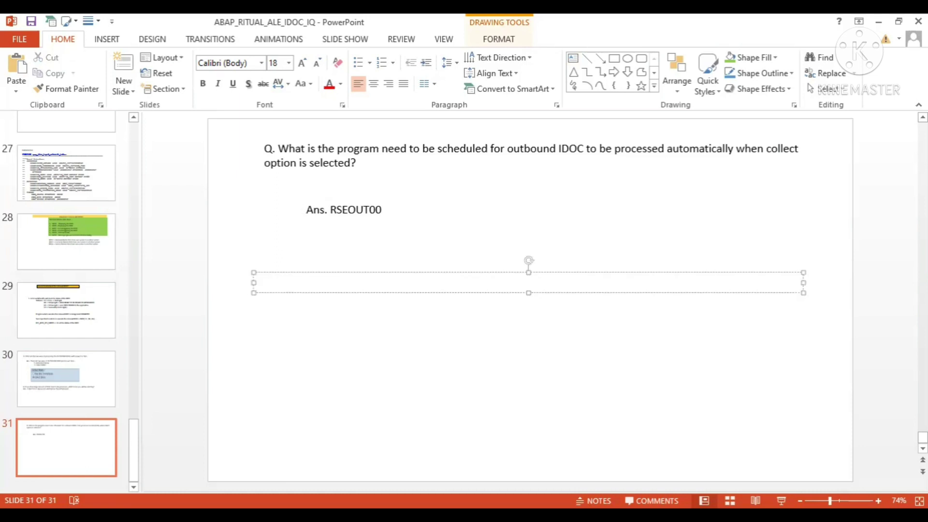
pyautogui.write('Q. ')
pyautogui.write('What is th')
pyautogui.press('BackSpace')
pyautogui.press('BackSpace')
pyautogui.press('BackSpace')
pyautogui.press('BackSpace')
pyautogui.press('BackSpace')
pyautogui.write('are the ')
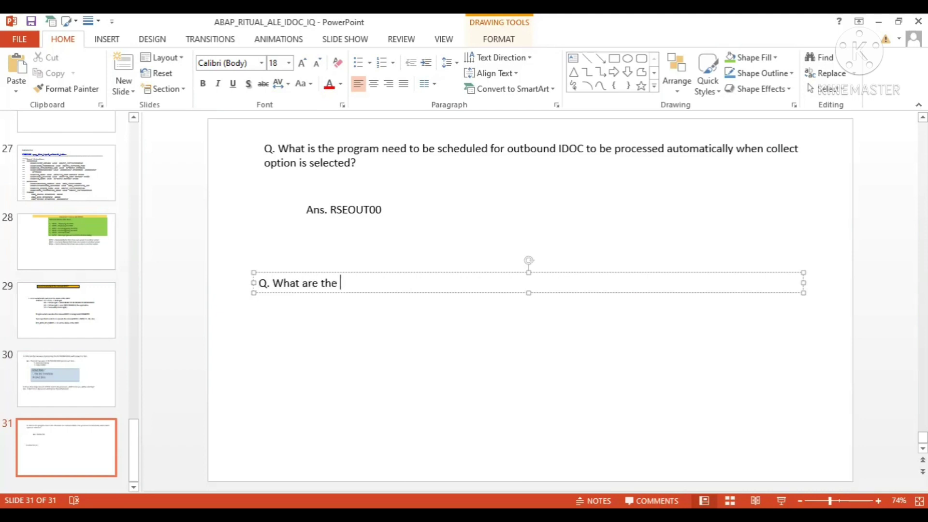
pyautogui.write('two ways of ex')
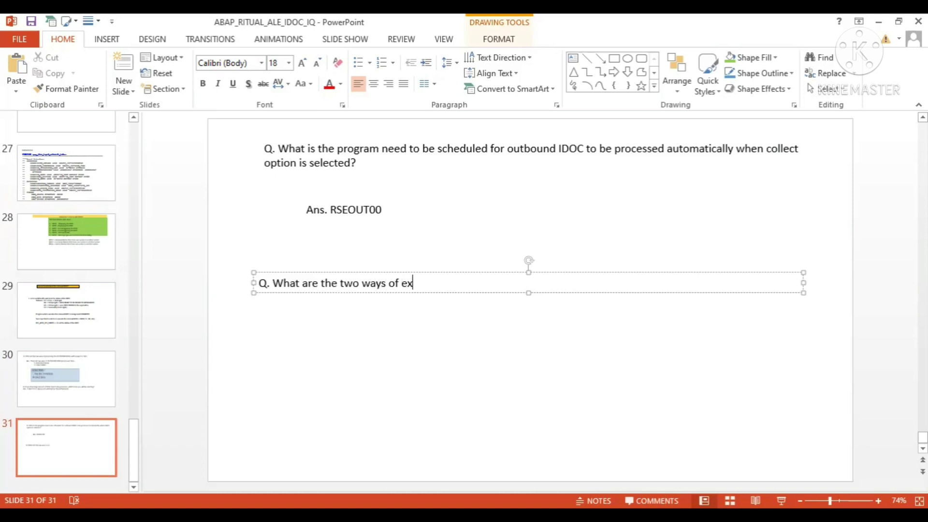
# Continue the second question with "two ways of processing the IDOC at RECIVER"
pyautogui.press('BackSpace')
pyautogui.press('BackSpace')
pyautogui.write('processing the IDOC at')
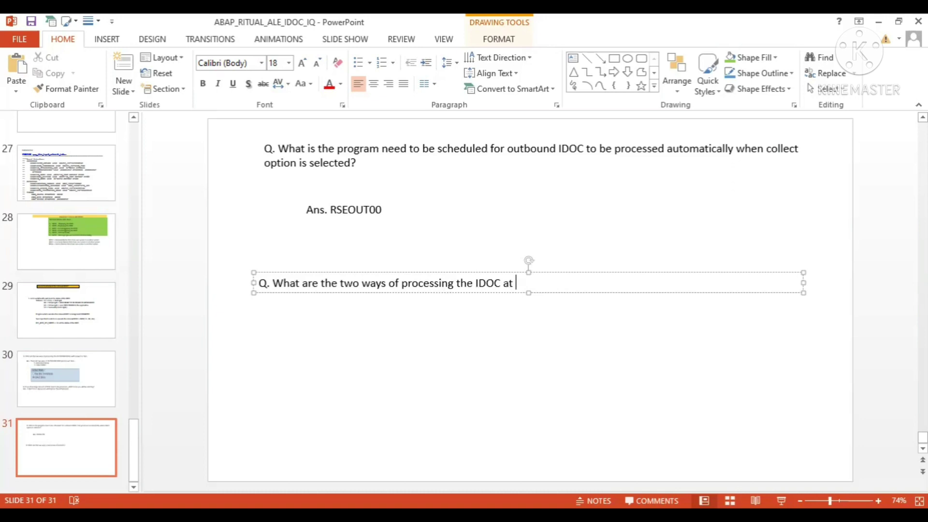
pyautogui.write(' RECIVER')
# Insert the word "Inbound" before "IDOC" in the second question
pyautogui.click(475, 282)
pyautogui.write('Inbo')
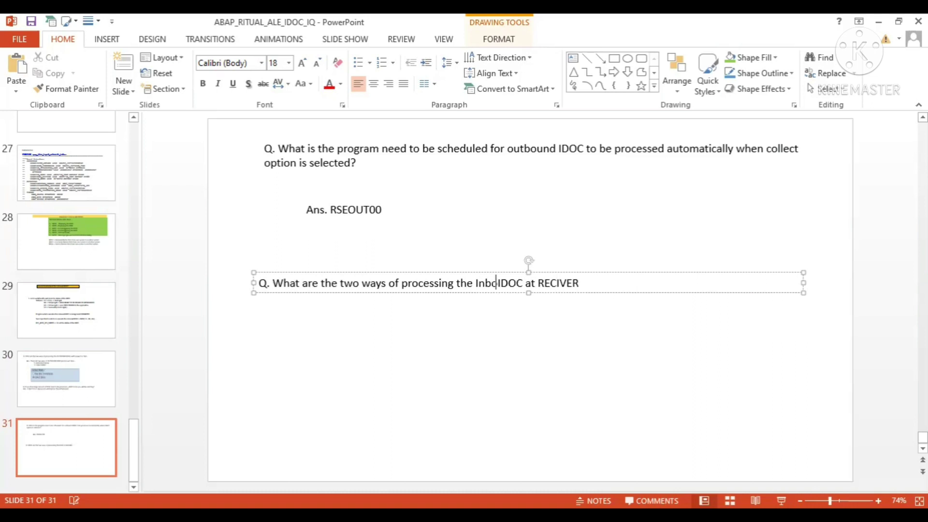
pyautogui.write('und')
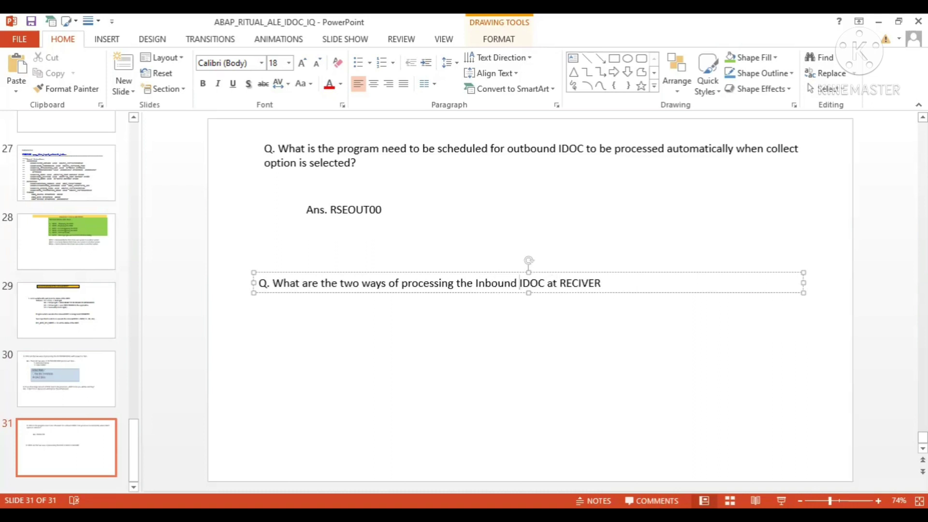
# End the second question with "SYSTEM?" after "RECIVER"
pyautogui.click(601, 283)
pyautogui.write('SYSTEM?')
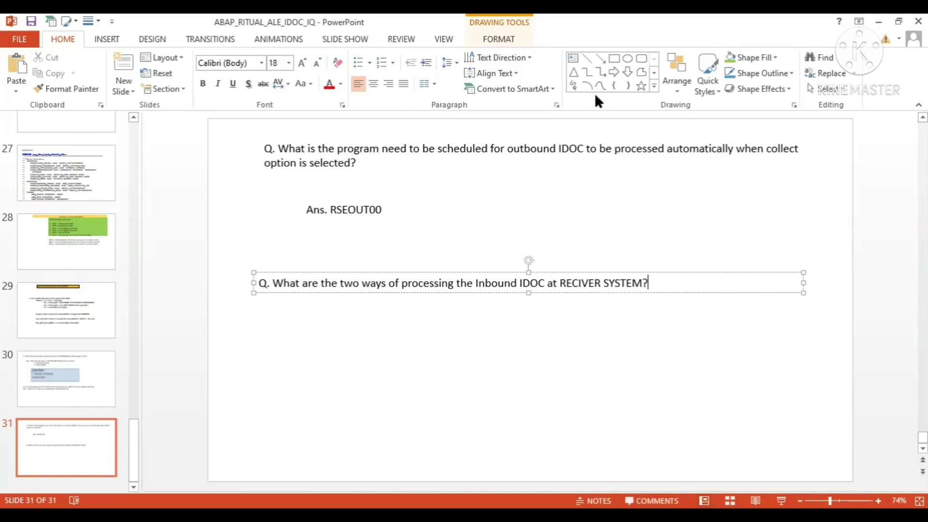
# Switch to the SAP remote session, leave the outbound parameters and open the Partner profiles transaction
pyautogui.click(573, 58)
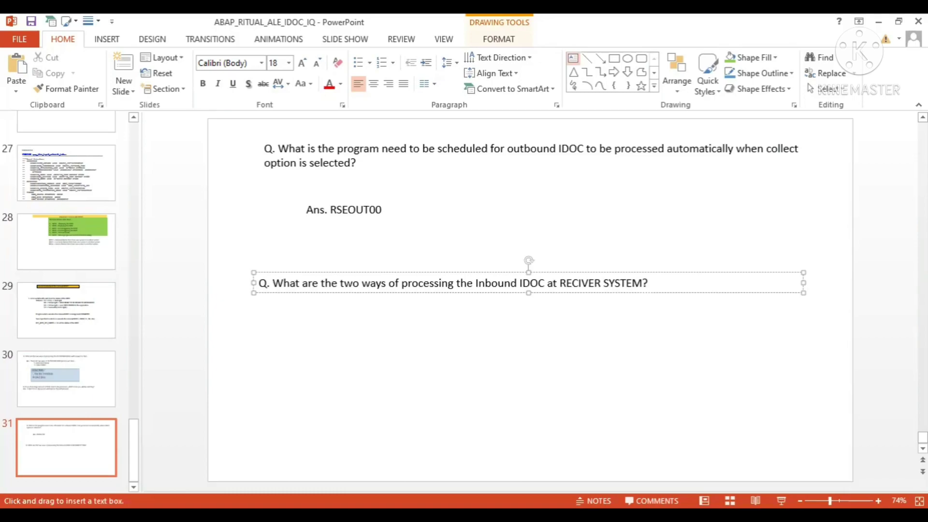
pyautogui.hotkey('alt', 'Tab')
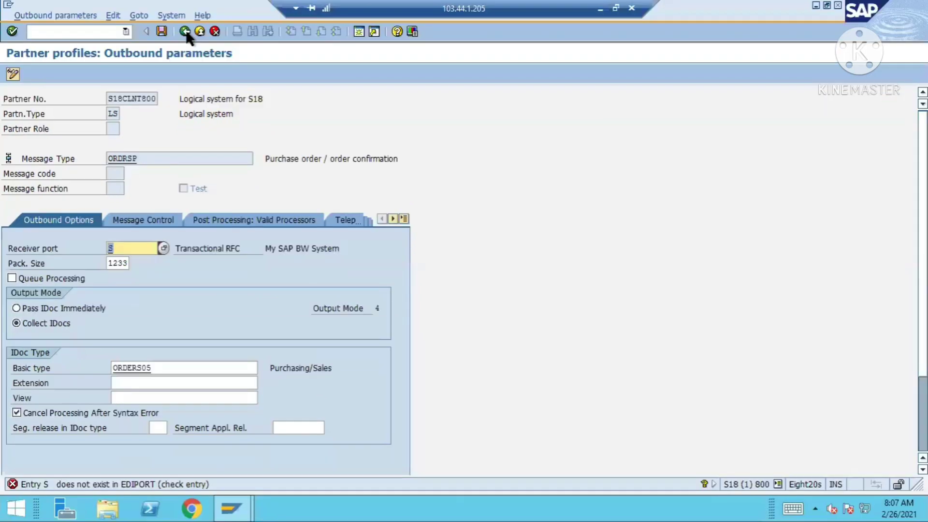
pyautogui.click(186, 32)
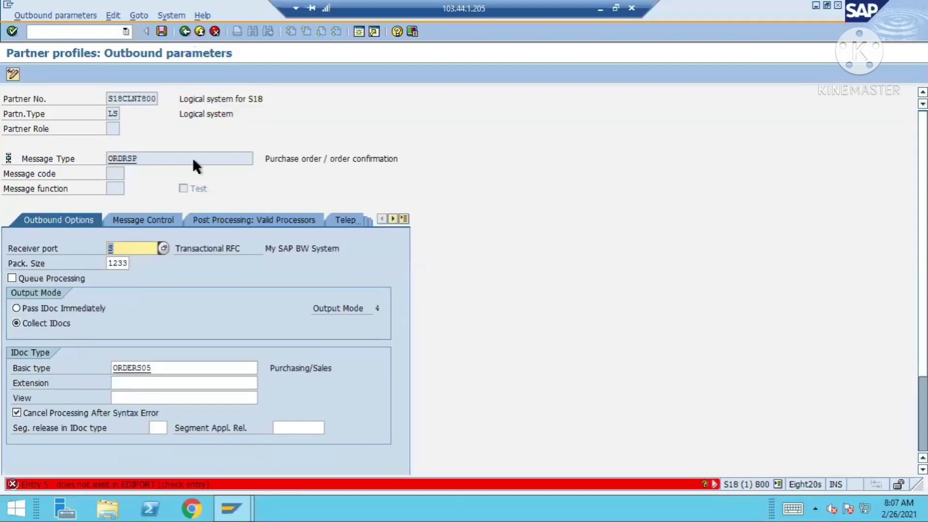
pyautogui.click(45, 31)
pyautogui.write('/N')
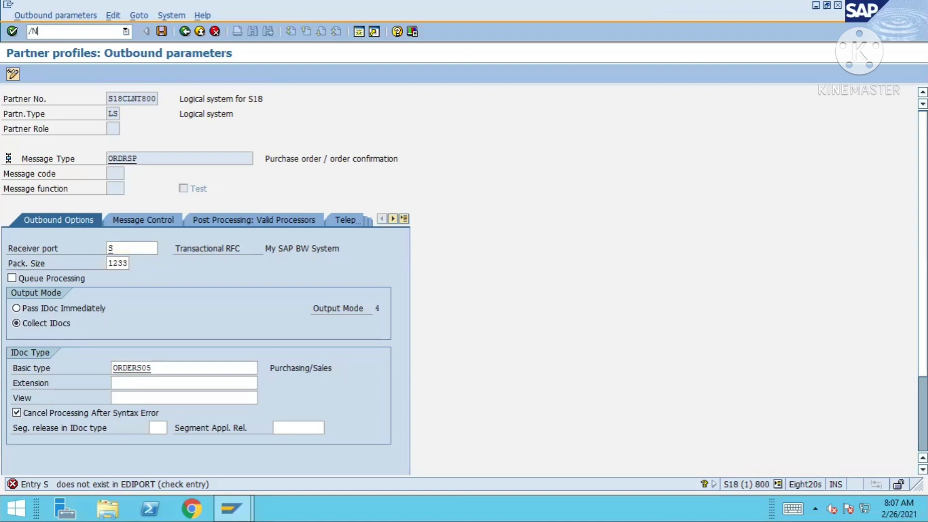
pyautogui.write('WE')
pyautogui.write('12')
pyautogui.press('Return')
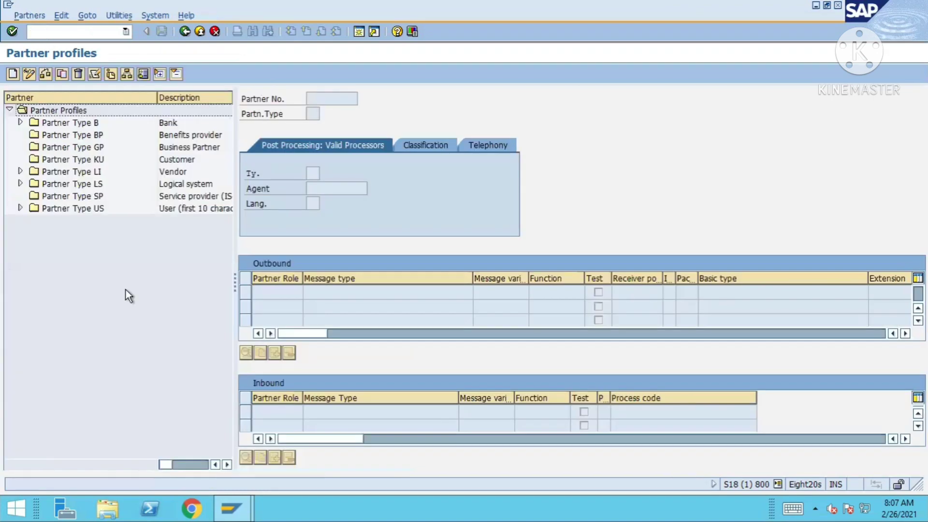
# Display the inbound parameters of message type ORDERS for the logical system partner S18CLNT800
pyautogui.click(20, 181)
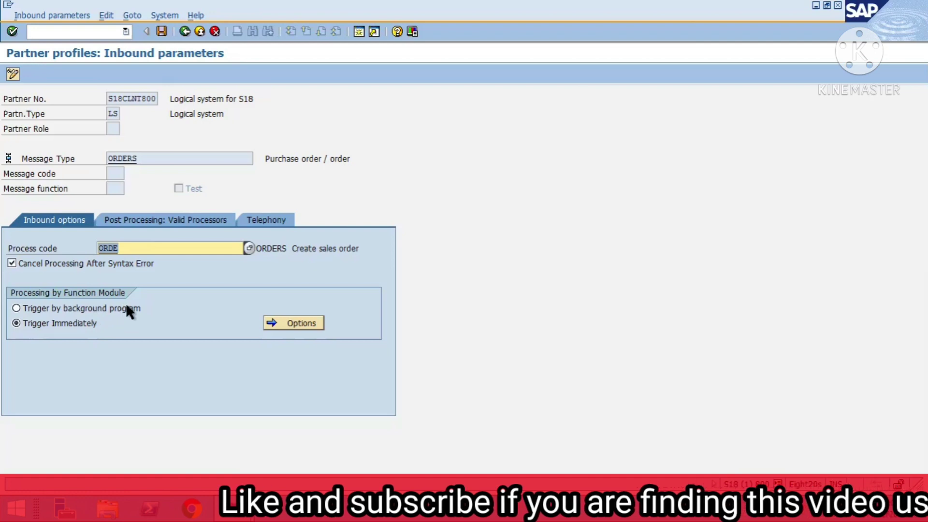
pyautogui.moveTo(381, 7)
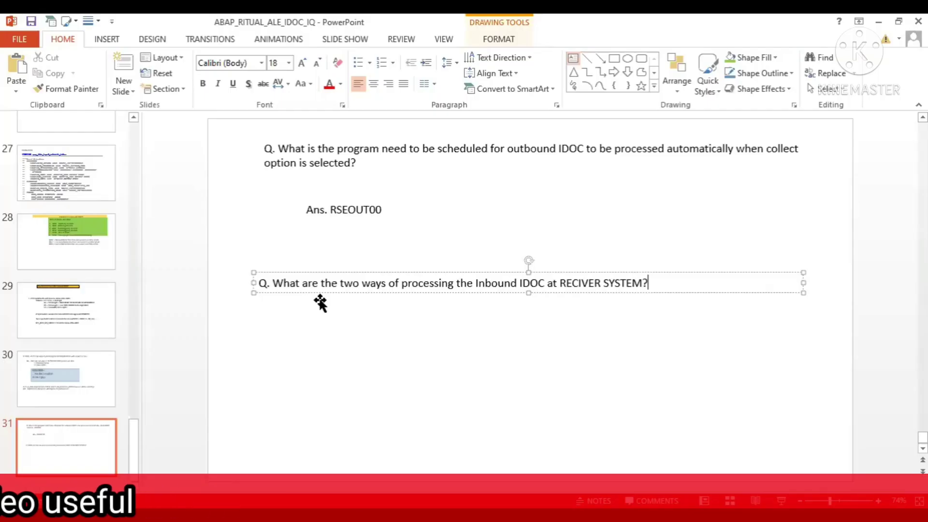
# Back in PowerPoint, paste the captured Processing by Function Module options as a picture beneath the second question and enlarge it
pyautogui.click(318, 303)
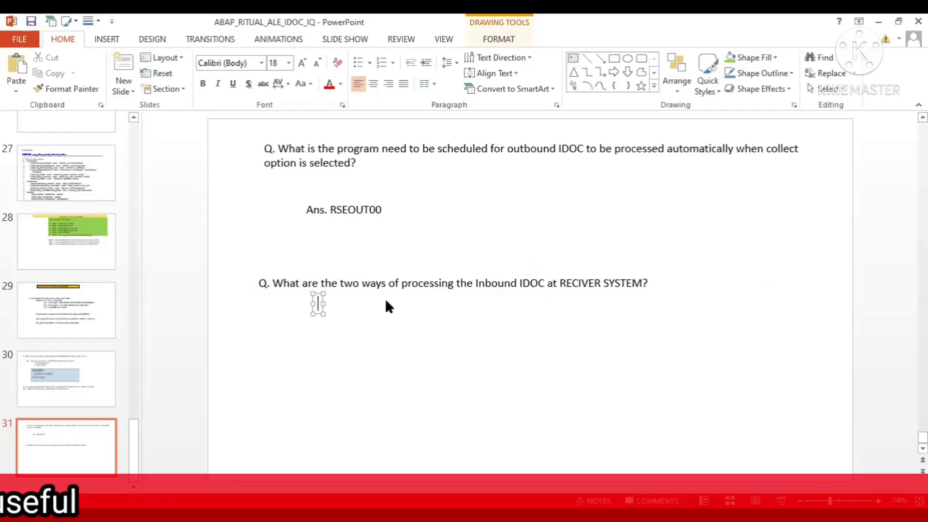
pyautogui.hotkey('ctrl', 'z')
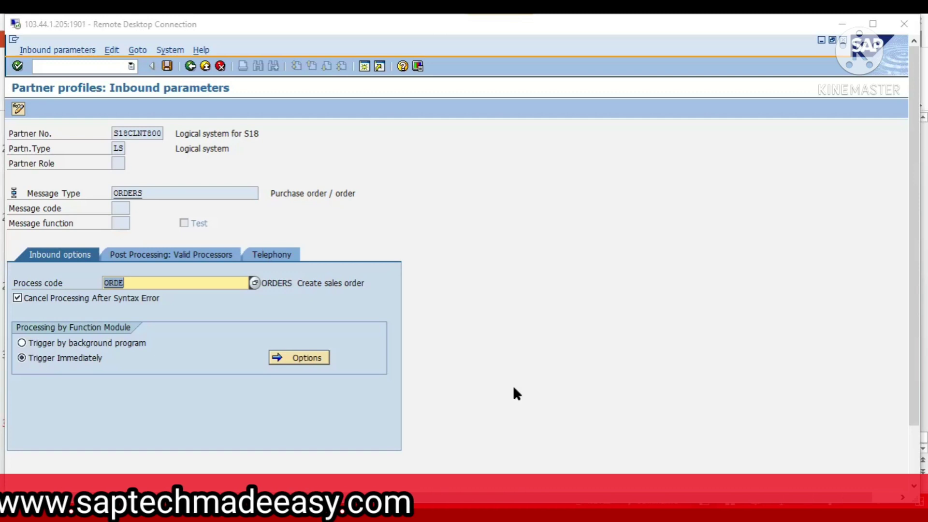
pyautogui.hotkey('alt', 'Tab')
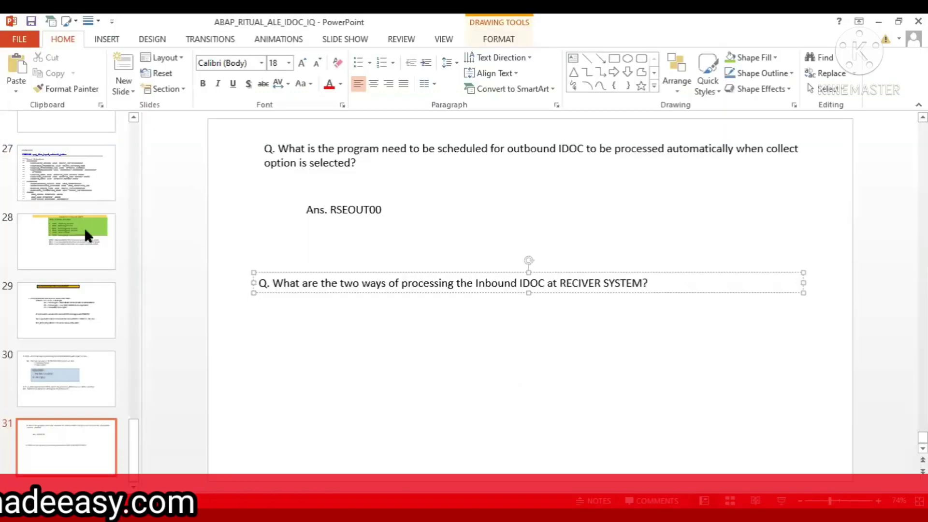
pyautogui.hotkey('ctrl', 'v')
pyautogui.moveTo(496, 288); pyautogui.dragTo(344, 354)
pyautogui.moveTo(328, 311); pyautogui.dragTo(329, 311)
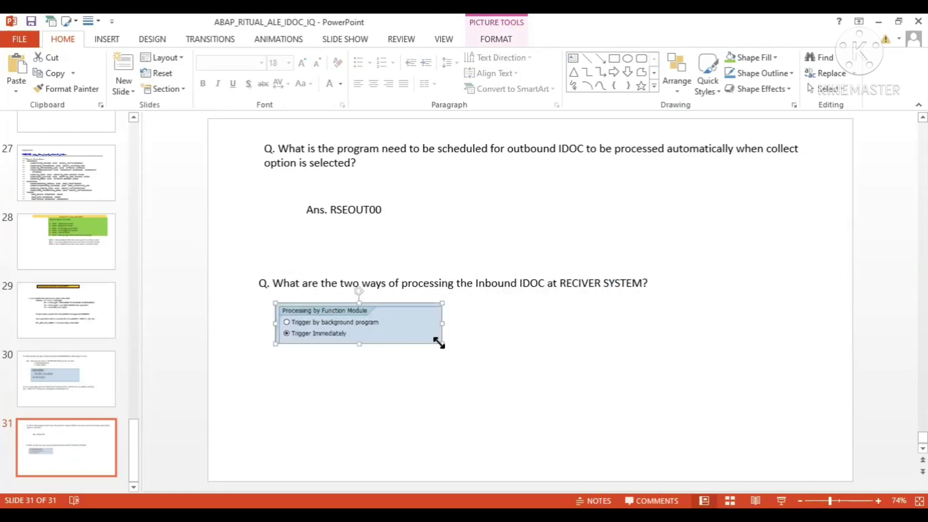
pyautogui.moveTo(438, 342); pyautogui.dragTo(500, 365)
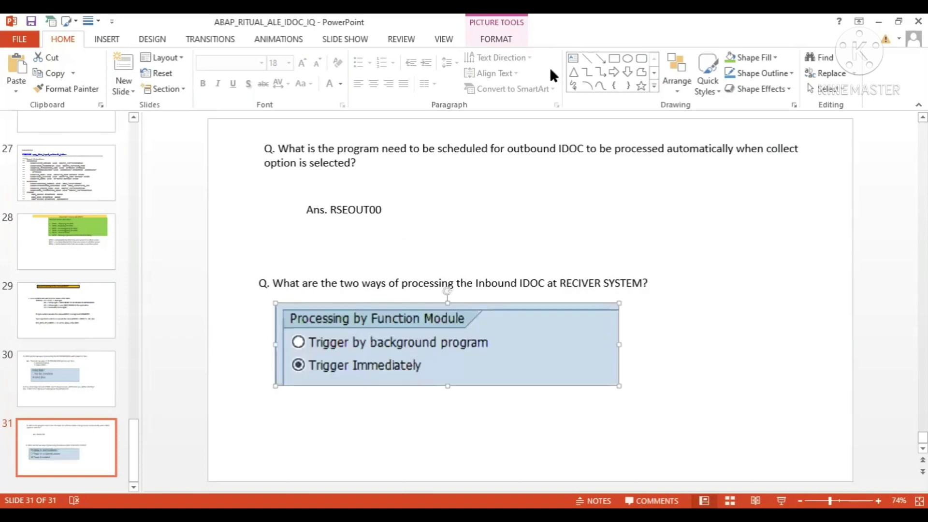
# Add a text box beneath the processing options picture and begin a third question with "Q. If you have selected"
pyautogui.click(572, 58)
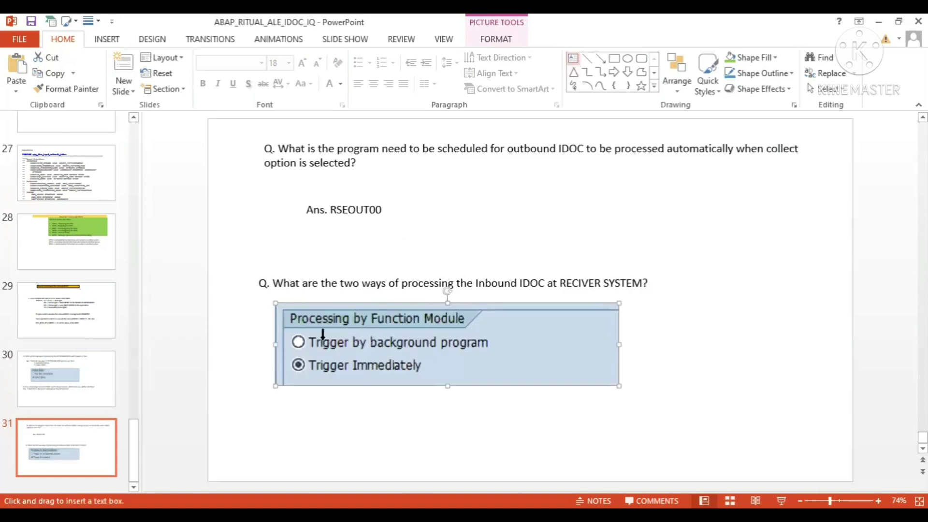
pyautogui.press('Escape')
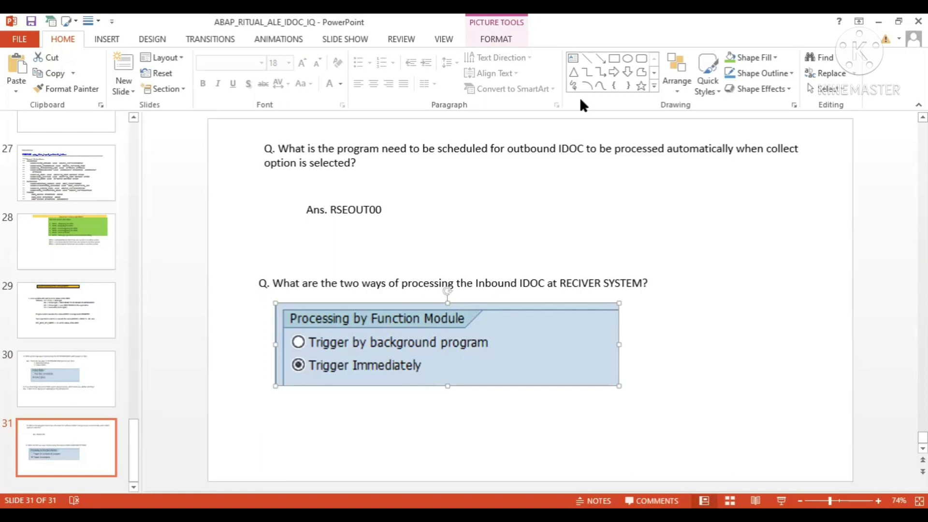
pyautogui.click(573, 58)
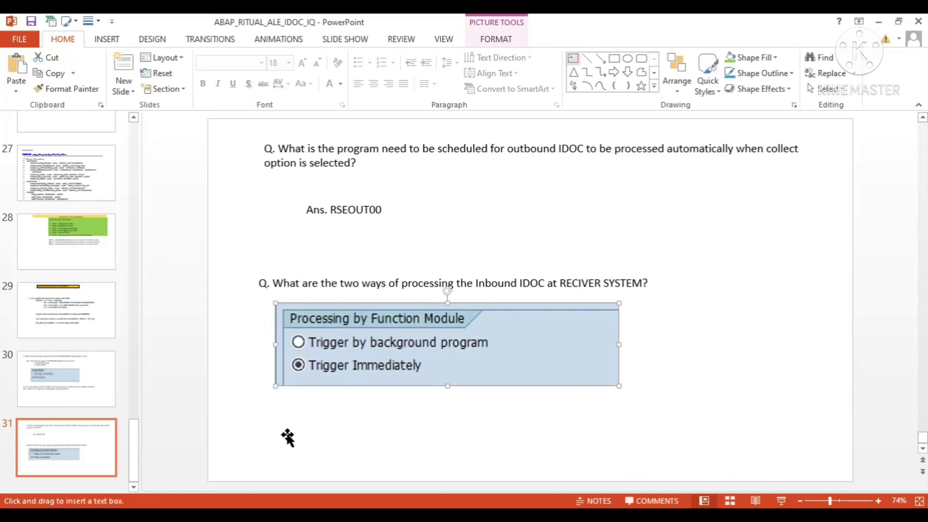
pyautogui.click(252, 421)
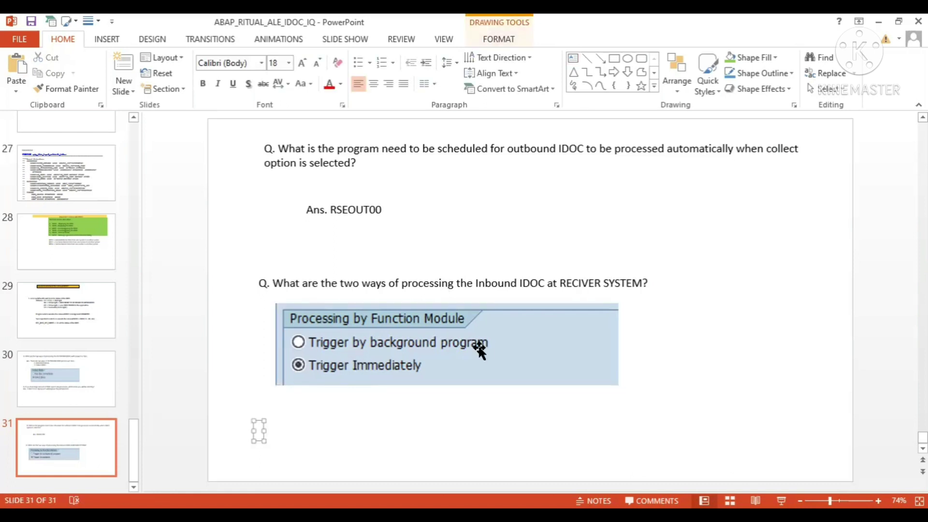
pyautogui.write('Q. if youhav')
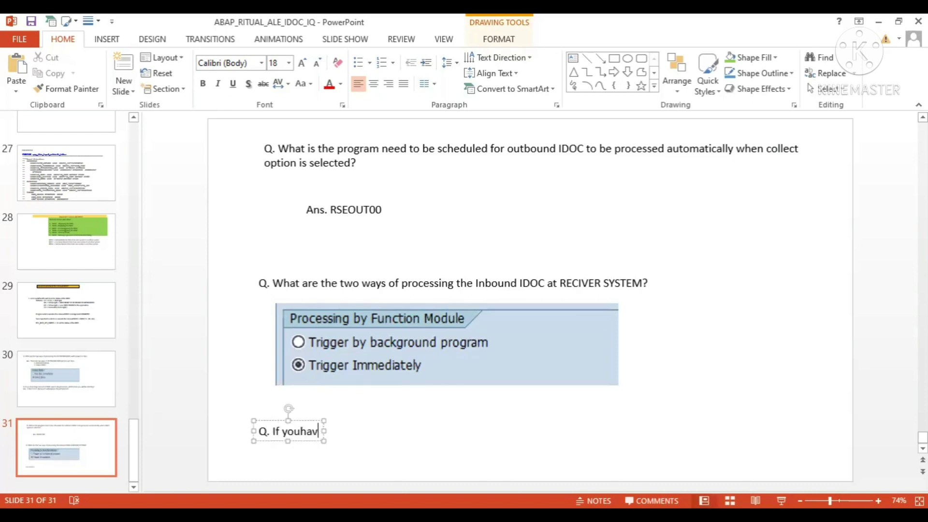
pyautogui.write('e selected')
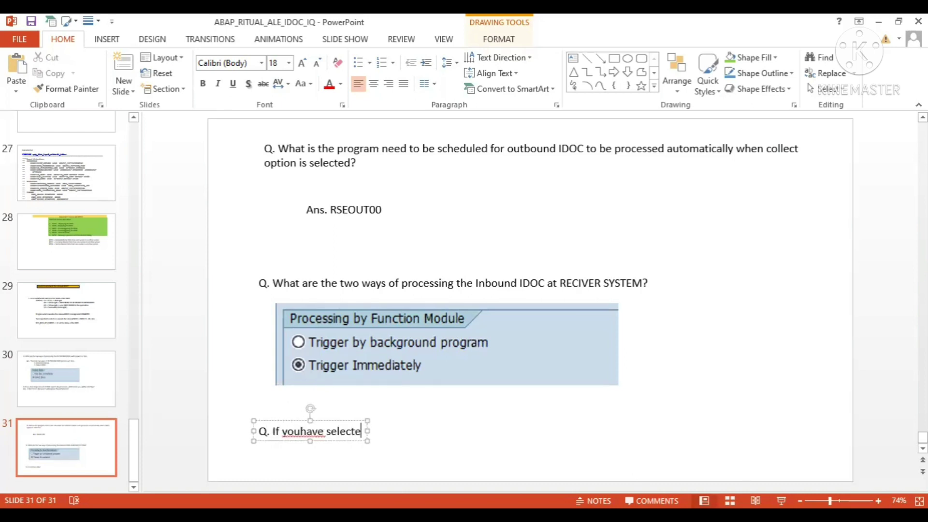
pyautogui.click(302, 430)
pyautogui.click(371, 430)
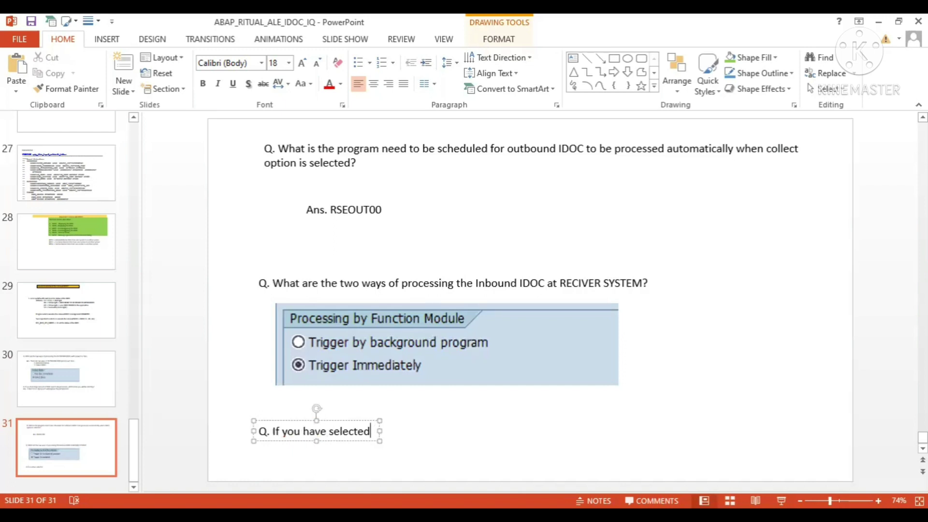
# Continue the third question with "trigger by Background program then,"
pyautogui.write('trigger')
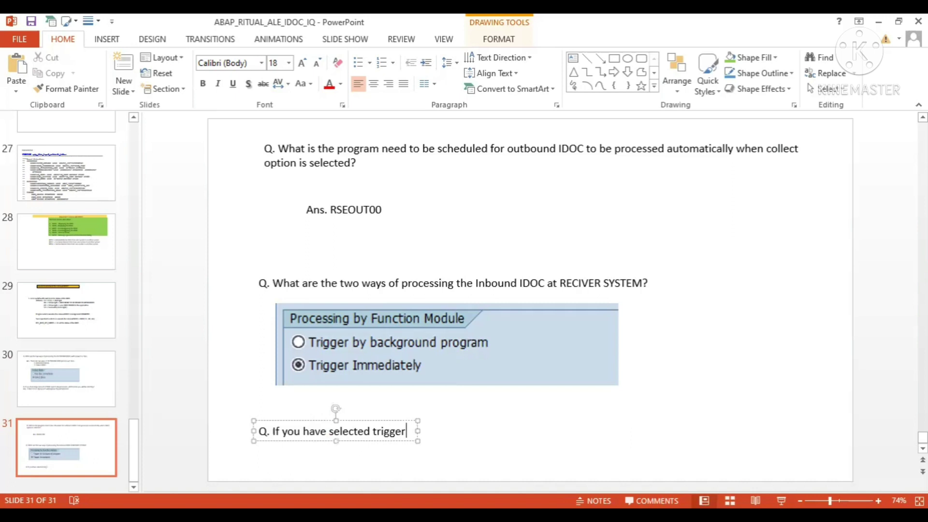
pyautogui.write(' by bACKGROU')
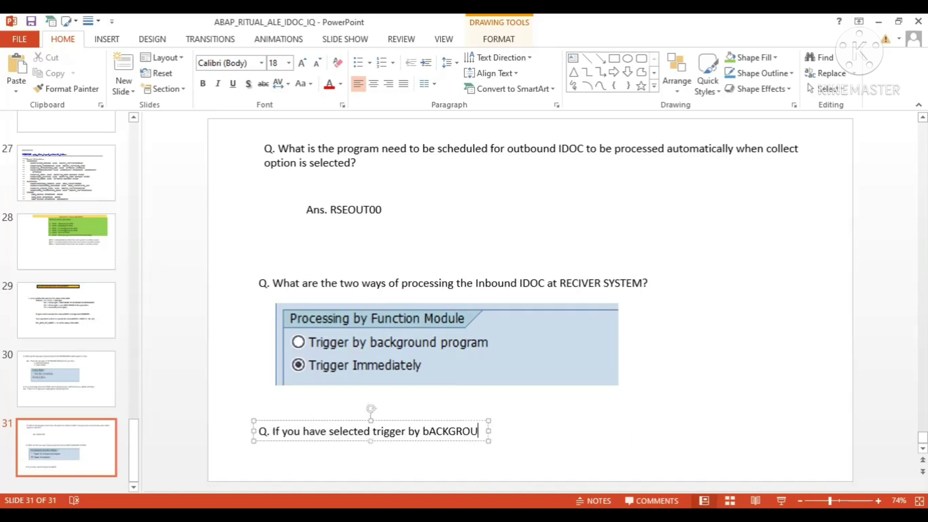
pyautogui.write('ND program ')
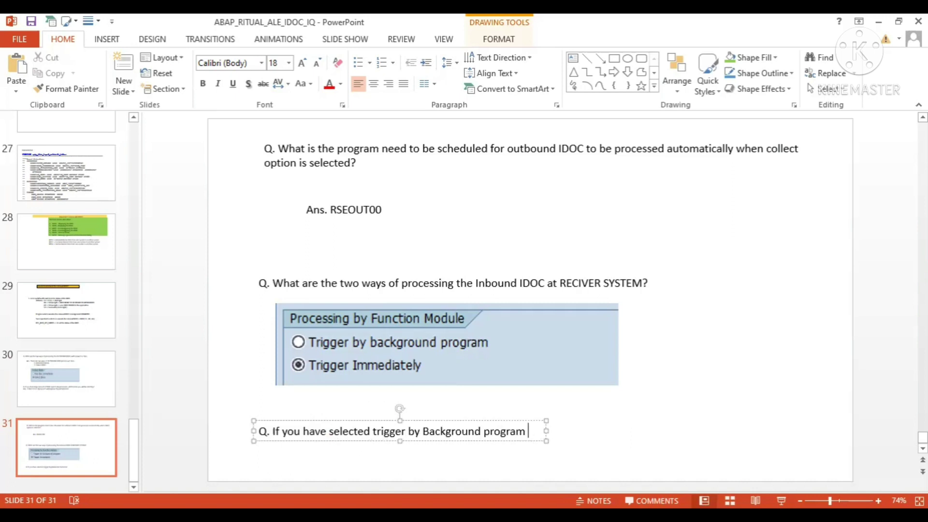
pyautogui.write('then, ')
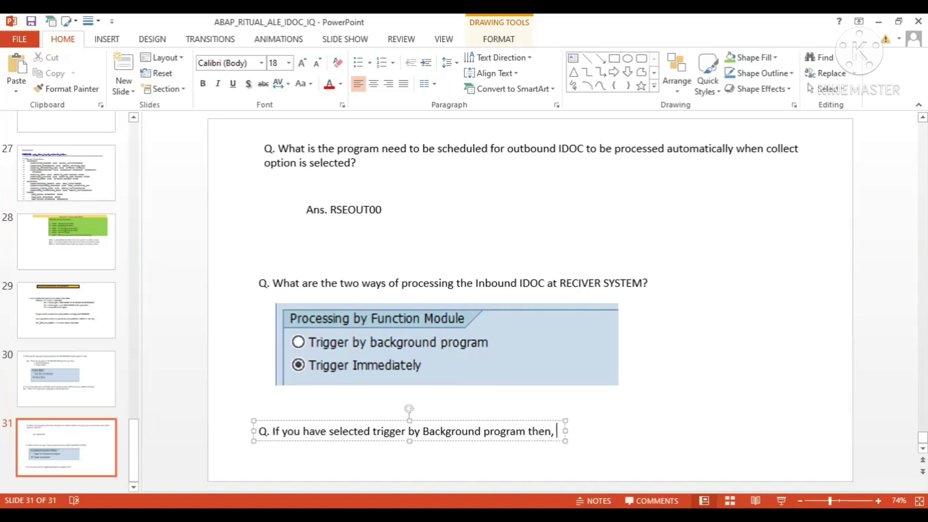
pyautogui.write('which')
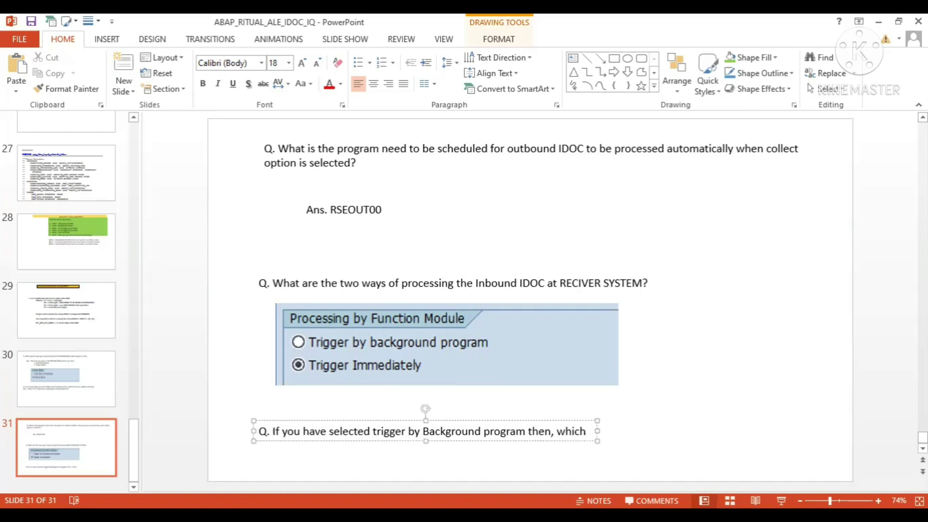
pyautogui.write(' Program nee')
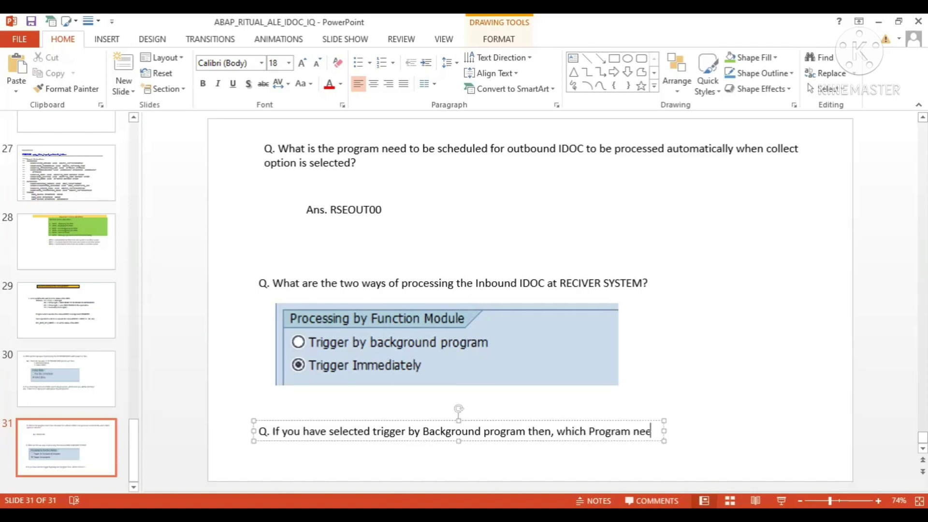
pyautogui.write('d to b')
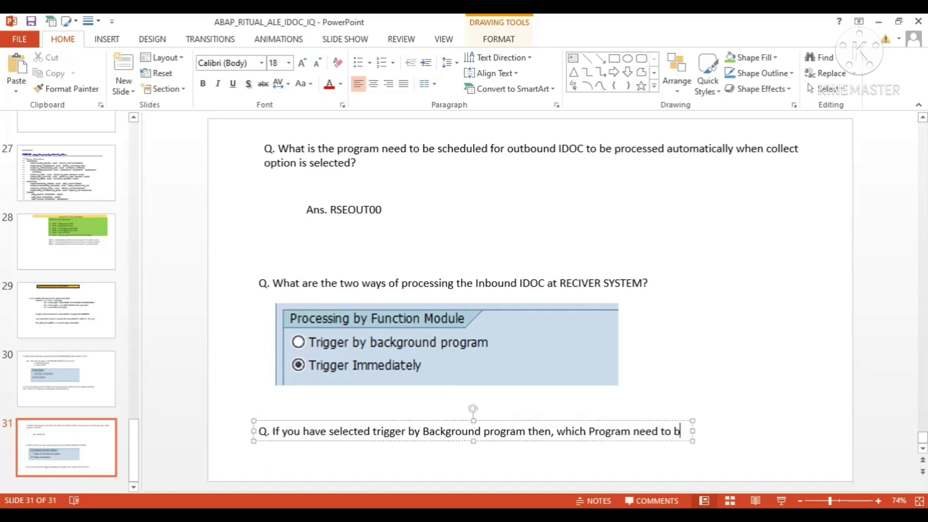
# Complete the third question with "which Program need to be executed in Batch?"
pyautogui.write('e execu')
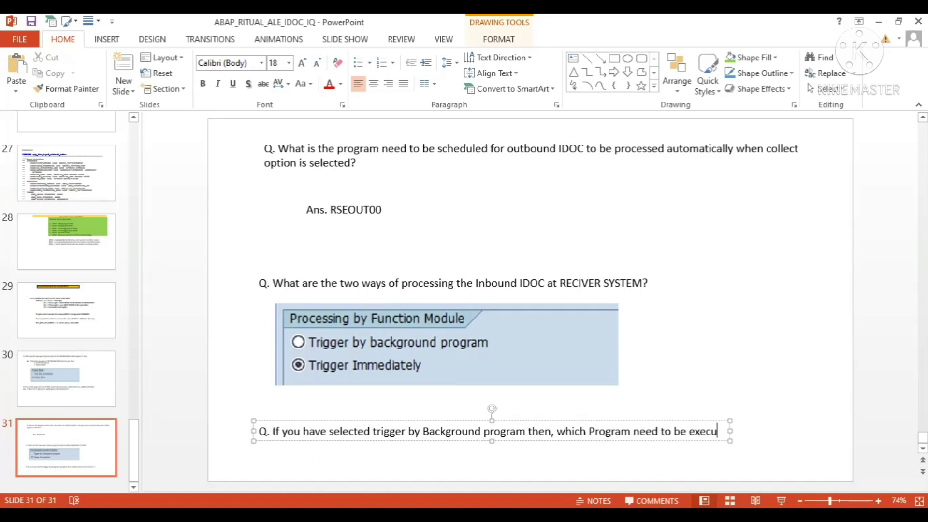
pyautogui.write('ted in Ba')
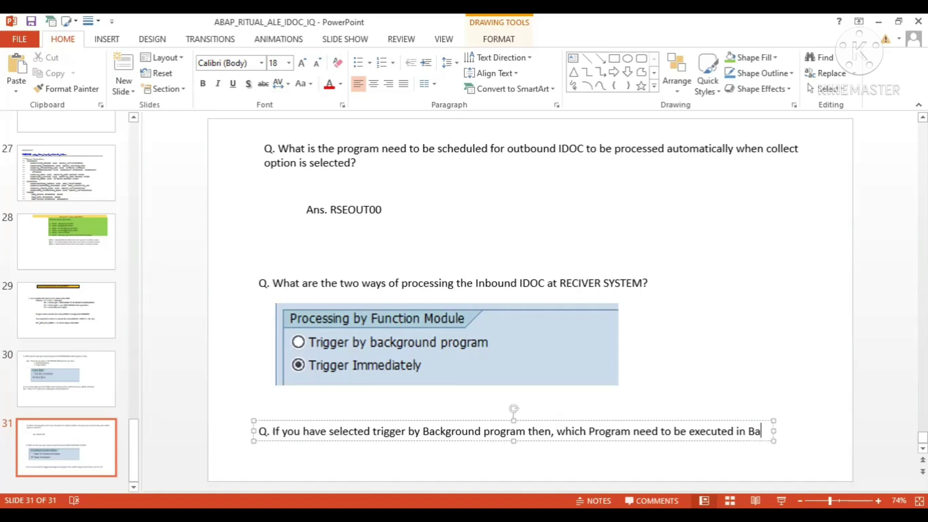
pyautogui.write('tch?')
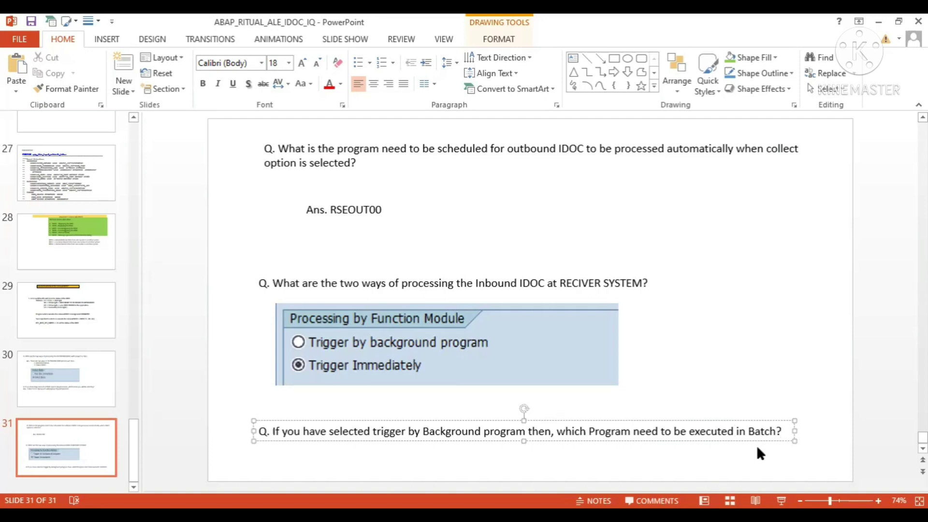
# Move the third question's text box slightly up, closer to the picture above it
pyautogui.click(760, 420)
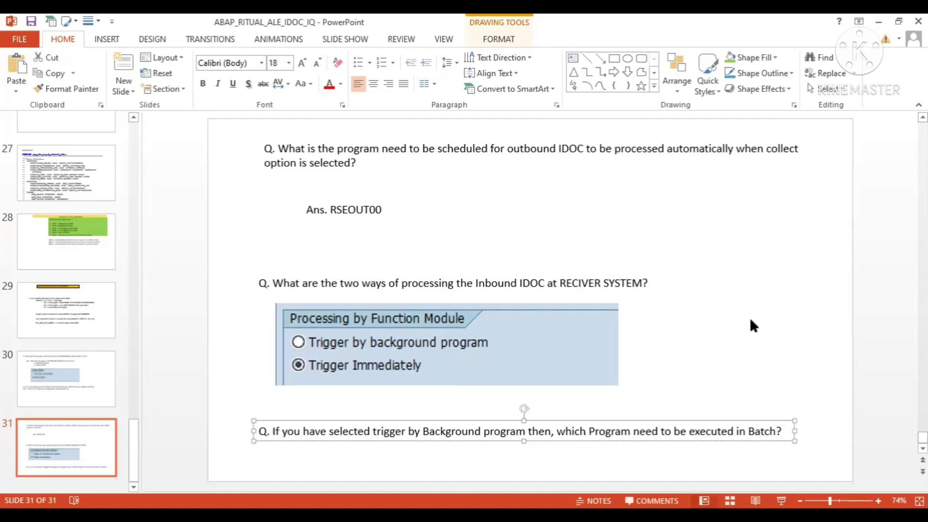
pyautogui.press('Up')
pyautogui.press('Up')
pyautogui.press('Up')
# Add a wide text box beneath the third question containing the answer "Ans. RBDAPP01"
pyautogui.click(572, 58)
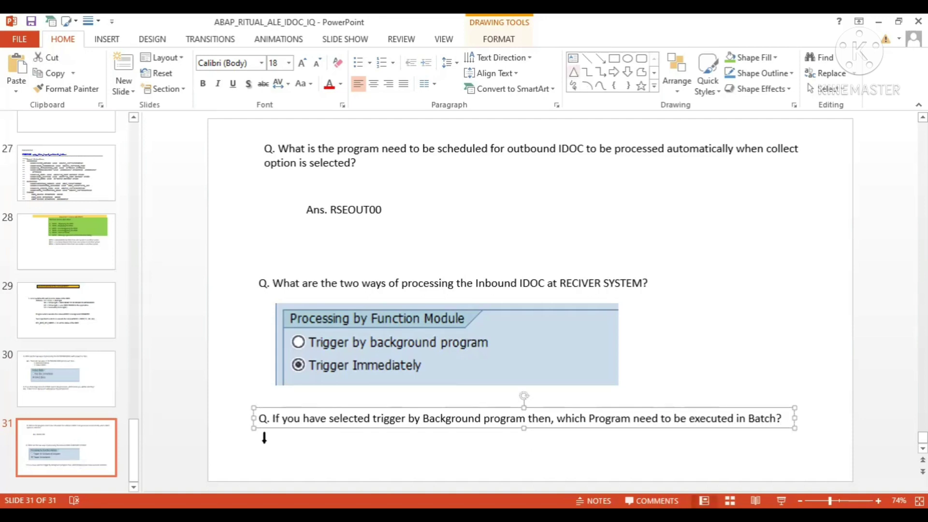
pyautogui.moveTo(264, 441); pyautogui.dragTo(613, 468)
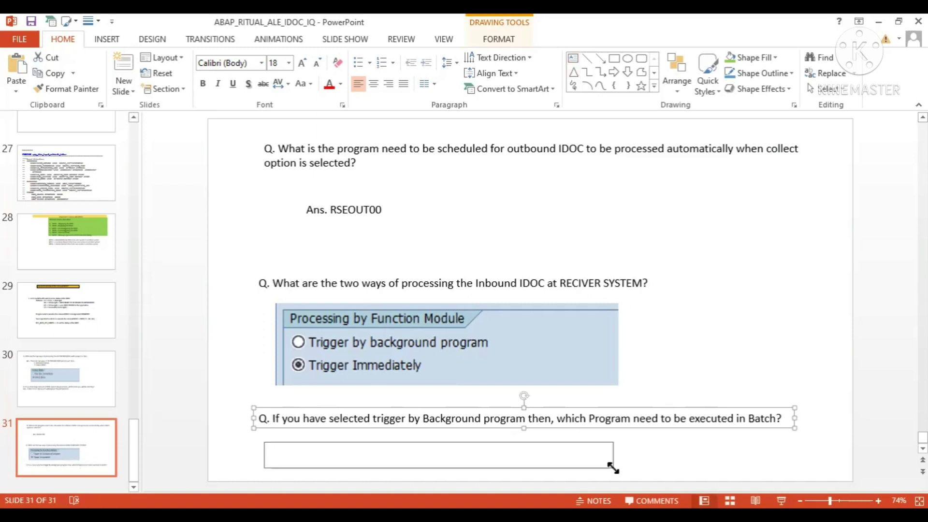
pyautogui.write('Ans. ')
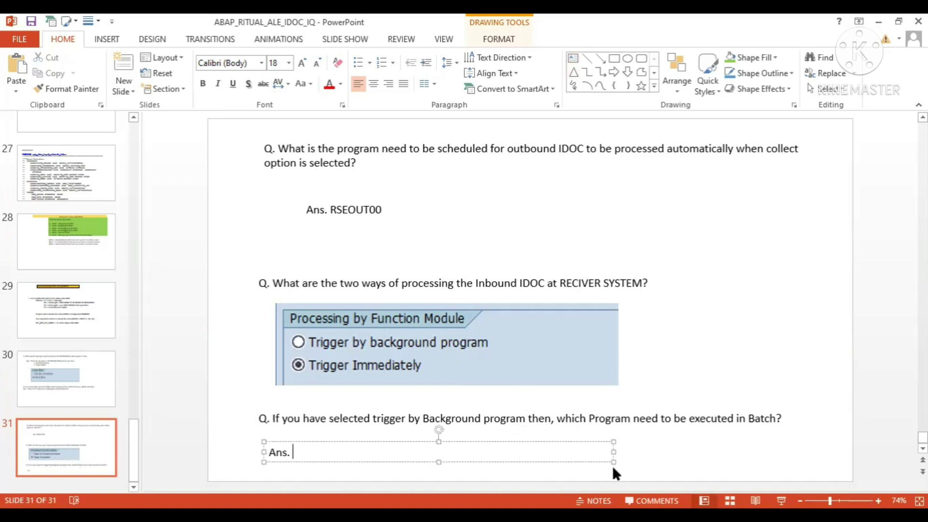
pyautogui.write('RBDAPP01')
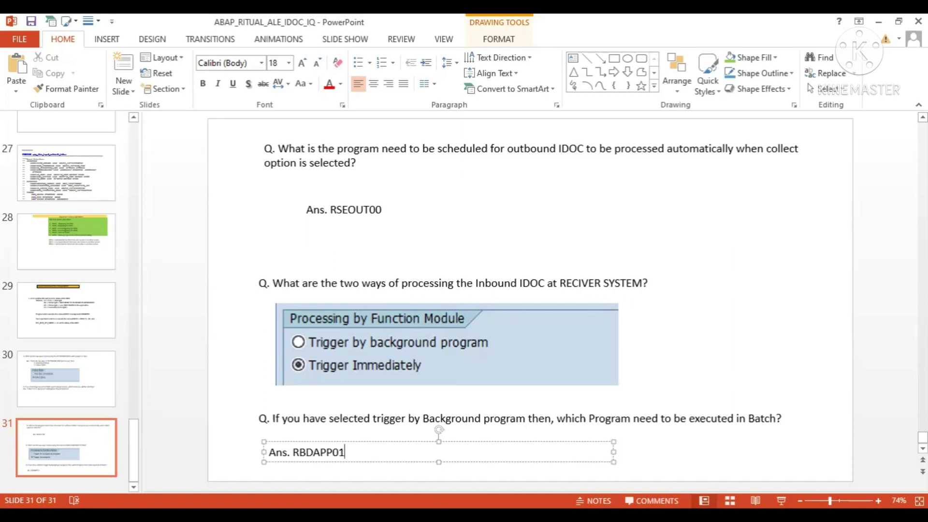
# Shift the RBDAPP01 answer box slightly right and up, and place the text cursor before the program name
pyautogui.doubleClick(344, 452)
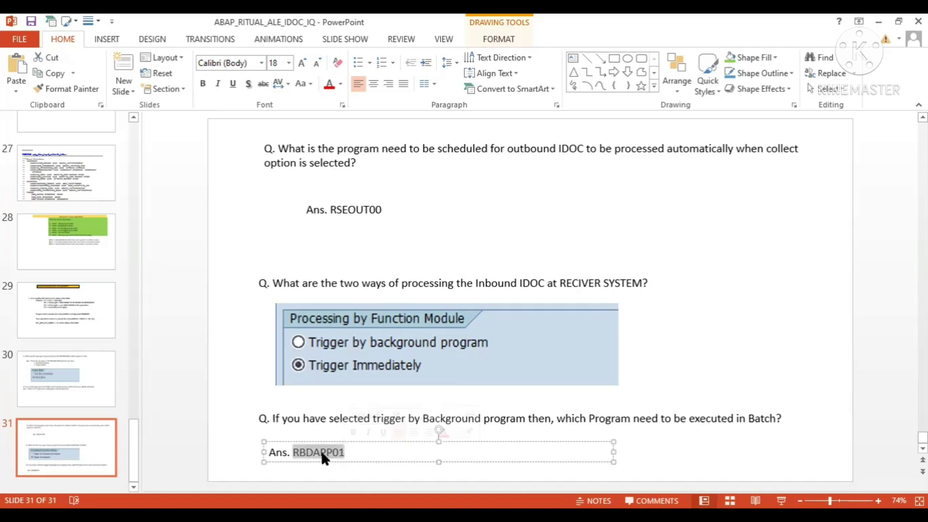
pyautogui.moveTo(551, 450); pyautogui.dragTo(557, 448)
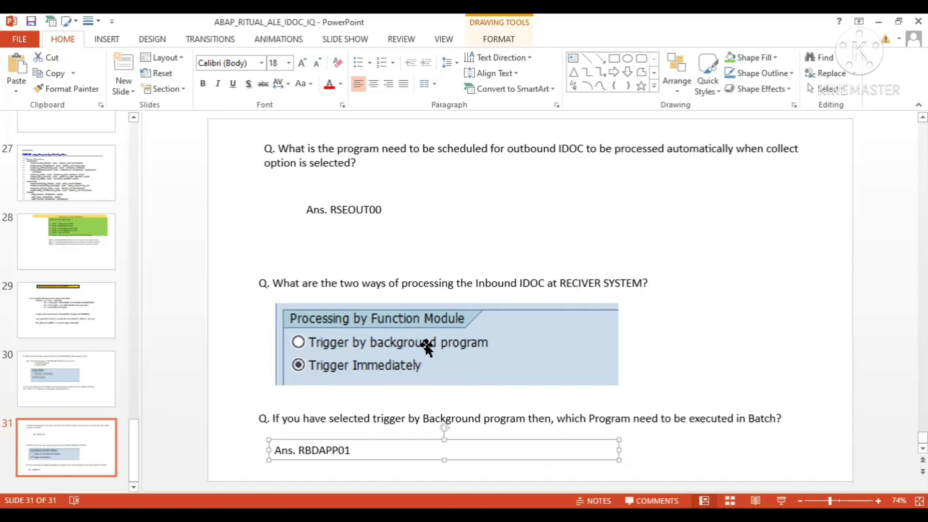
pyautogui.click(298, 450)
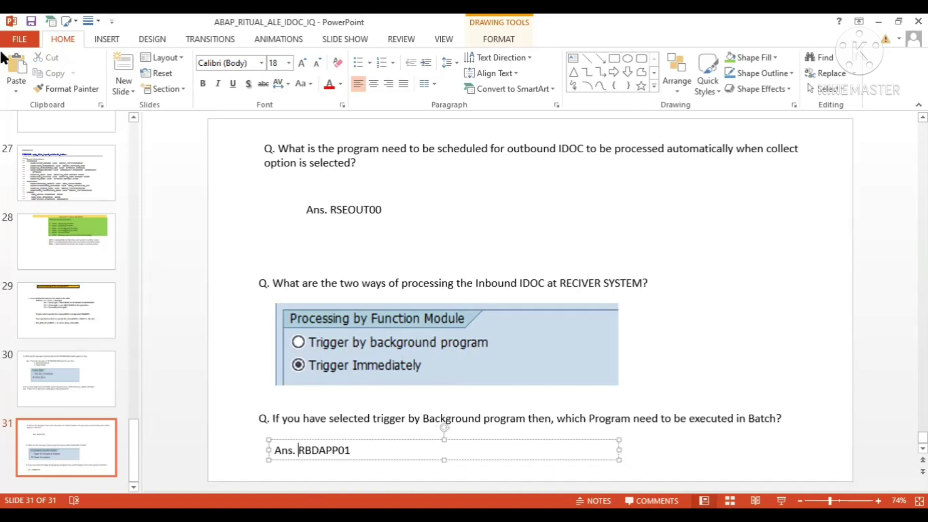